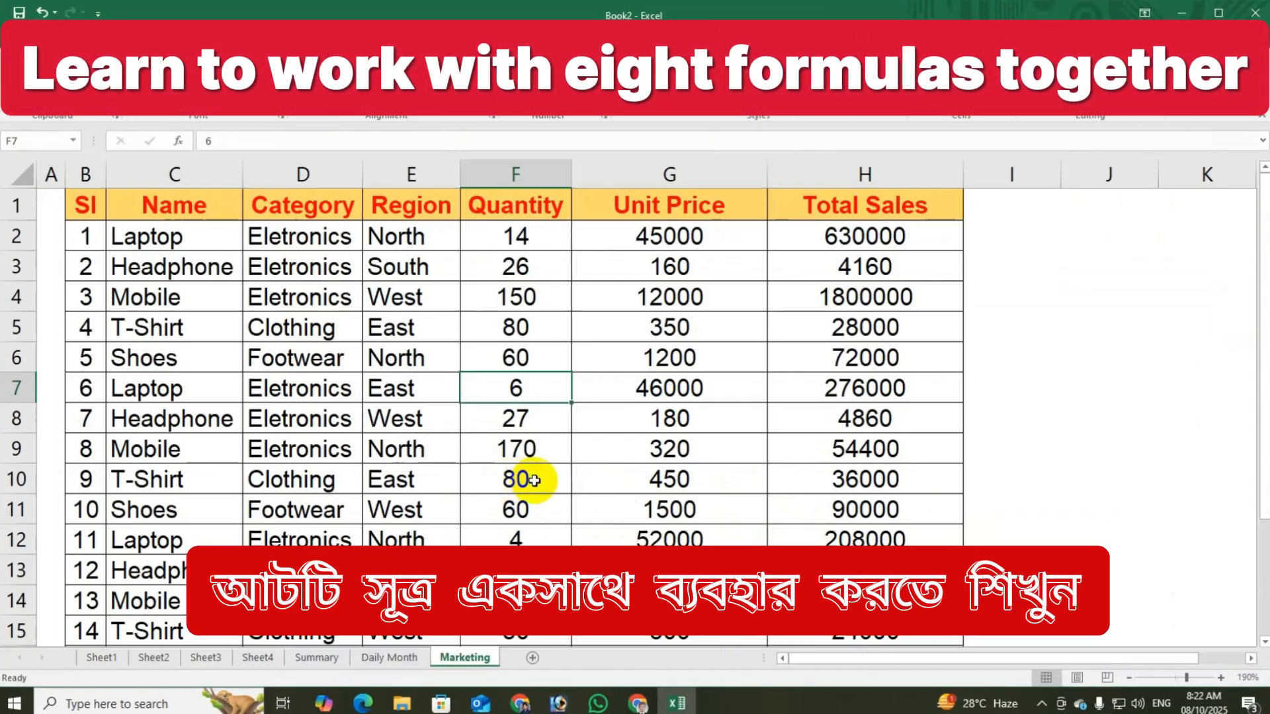
Step: Examine the product sales data on the Marketing sheet from the header row down to the last record
click(205, 360)
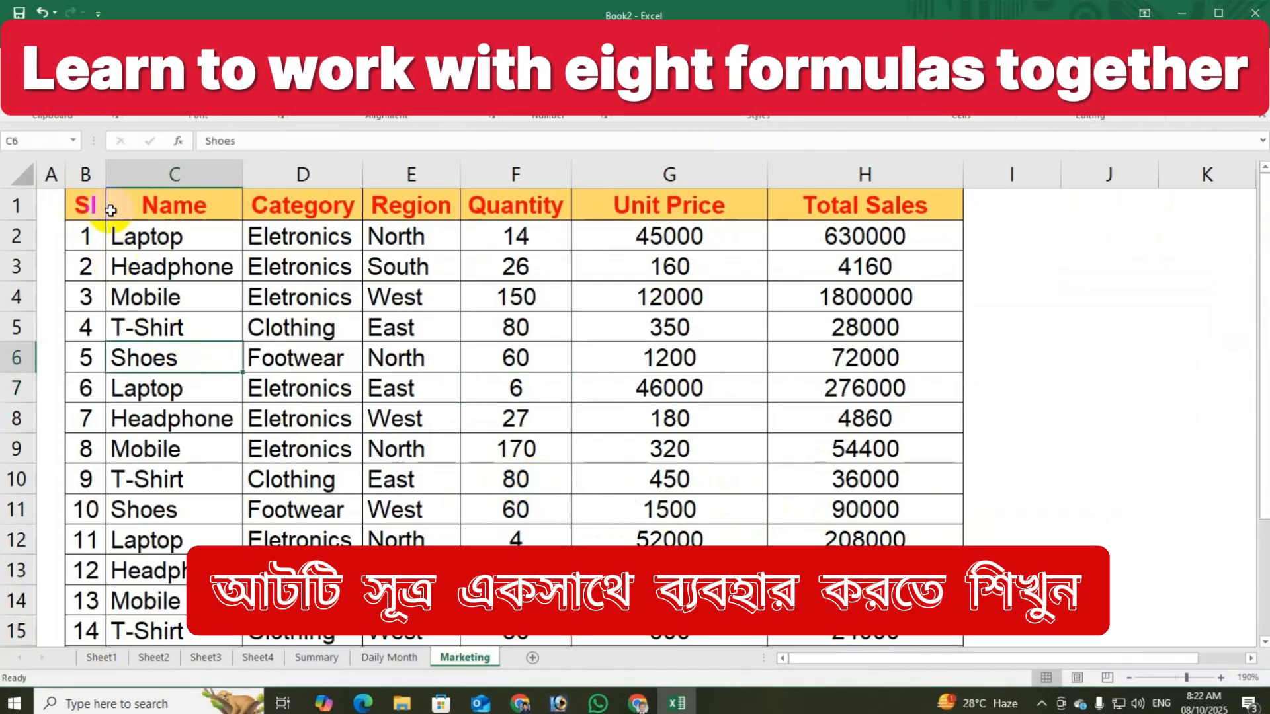
click(87, 207)
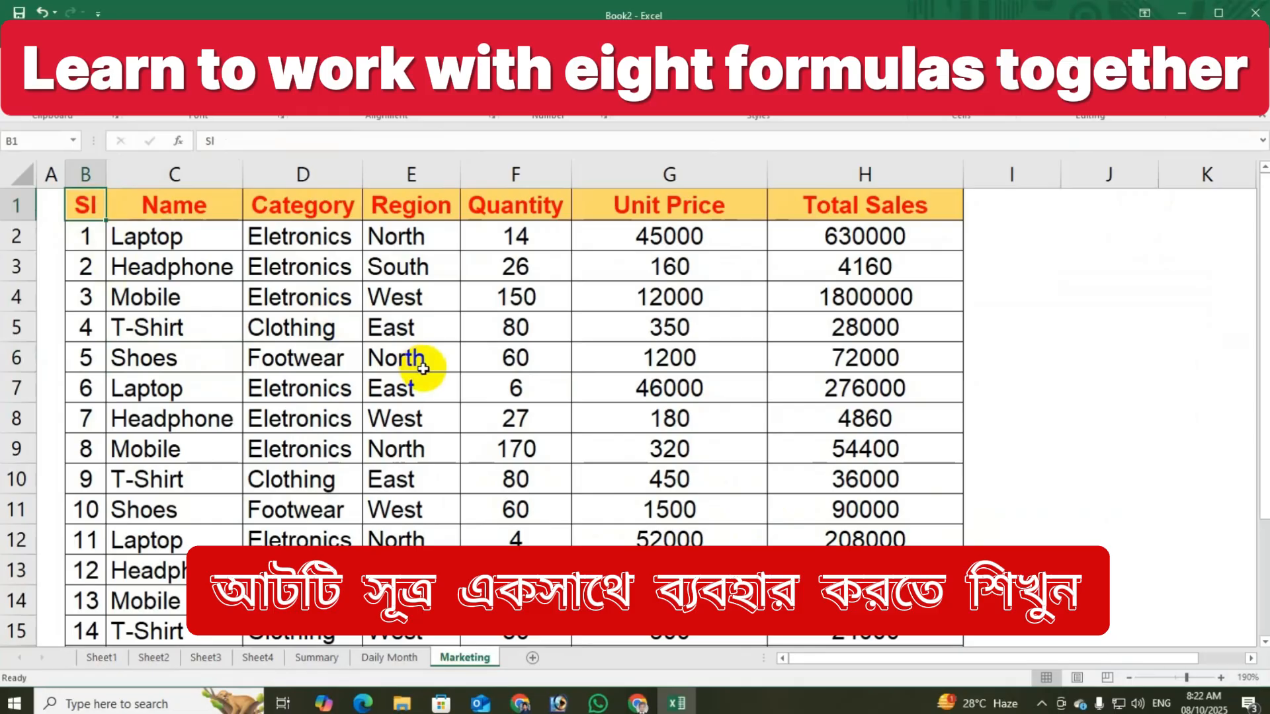
ctrl+scroll(423, 367, up, 1)
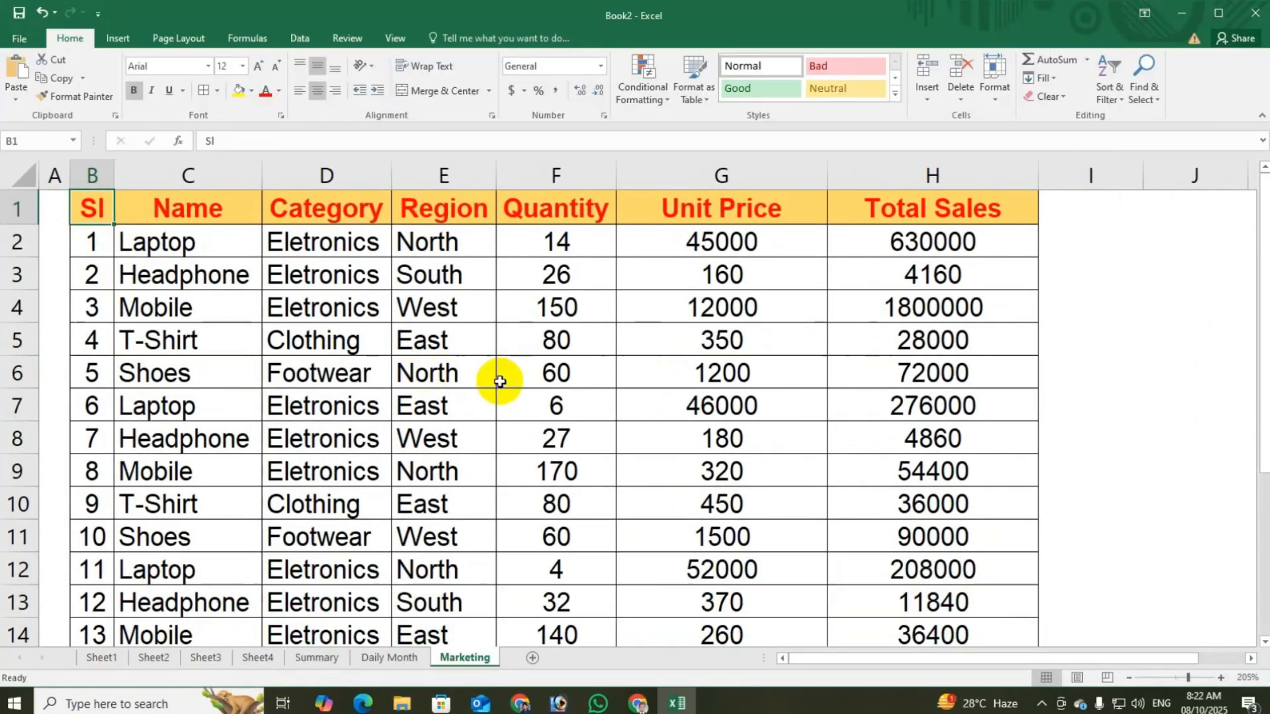
ctrl+scroll(499, 381, up, 1)
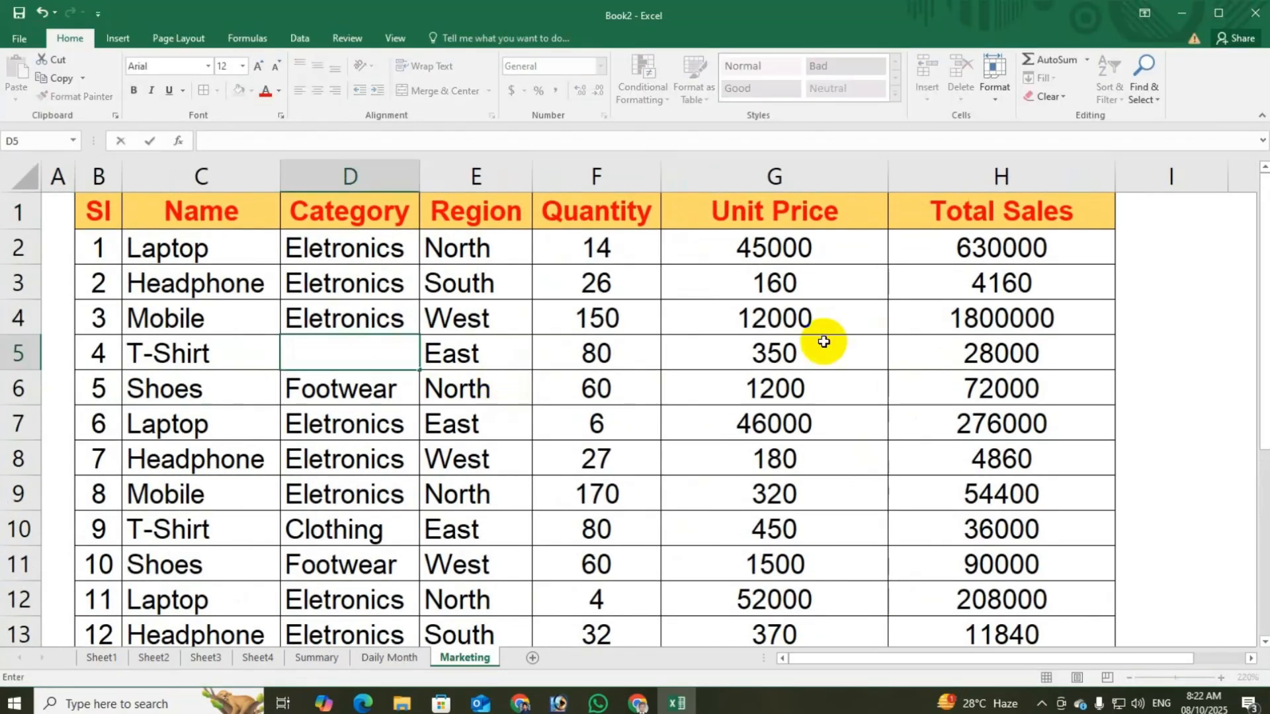
key(Escape)
click(817, 421)
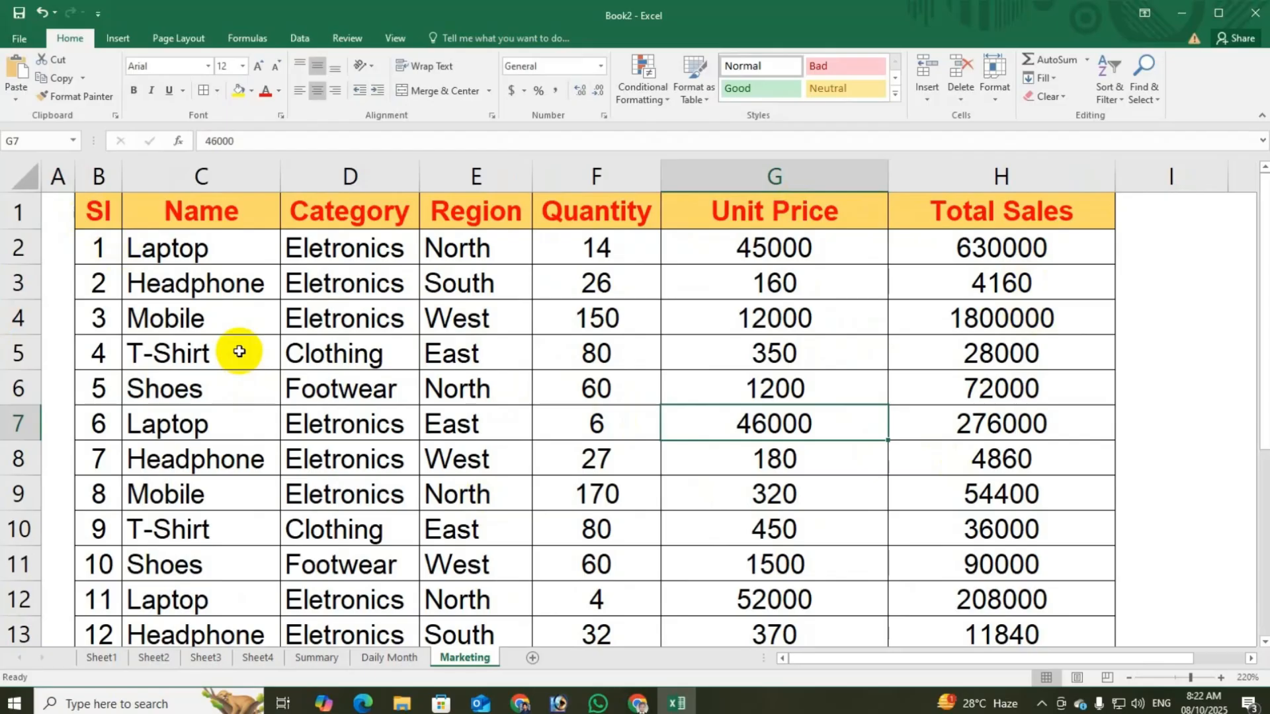
click(540, 469)
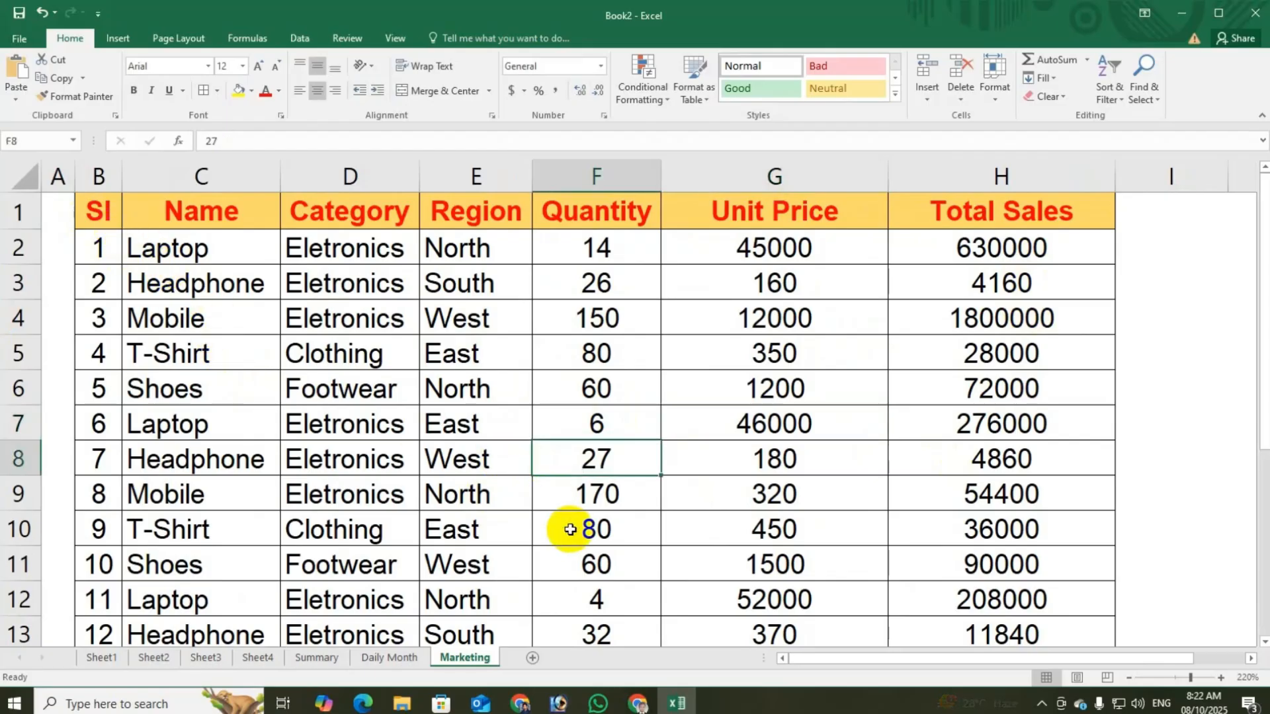
scroll(570, 530, down, 5)
scroll(573, 528, up, 5)
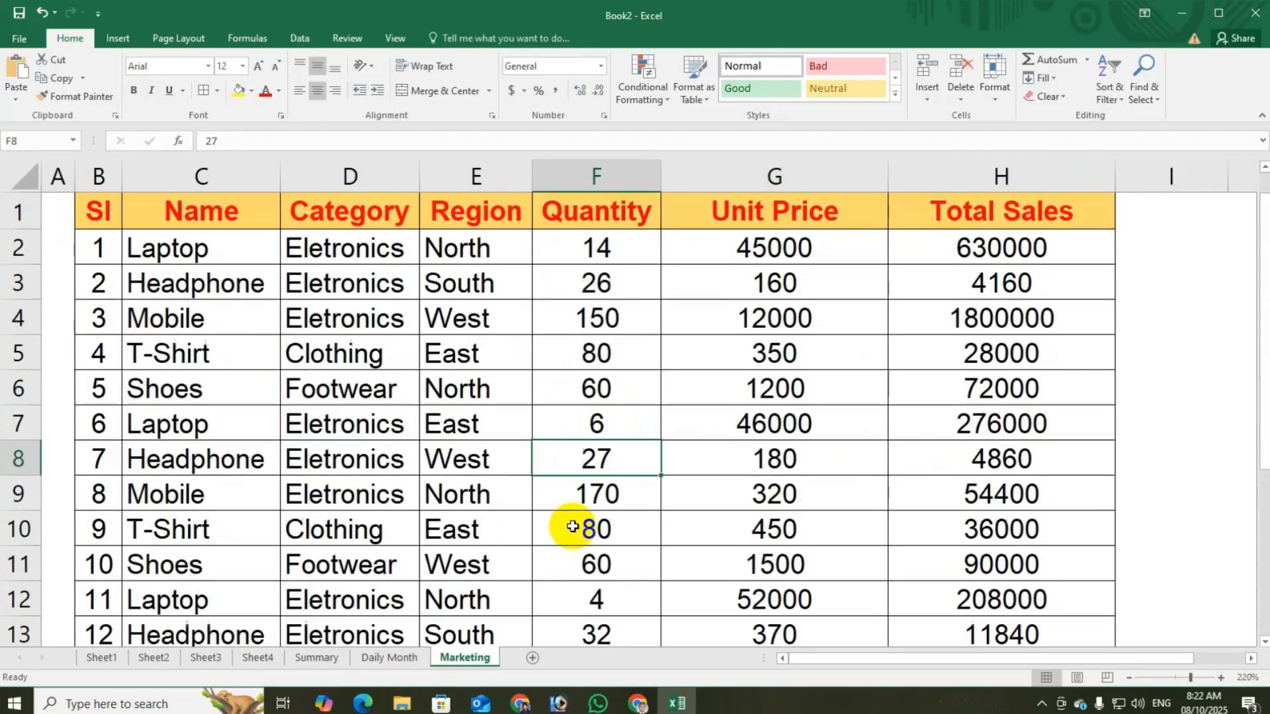
Step: Convert the whole sales data range B1:H19 into a table with headers
click(574, 373)
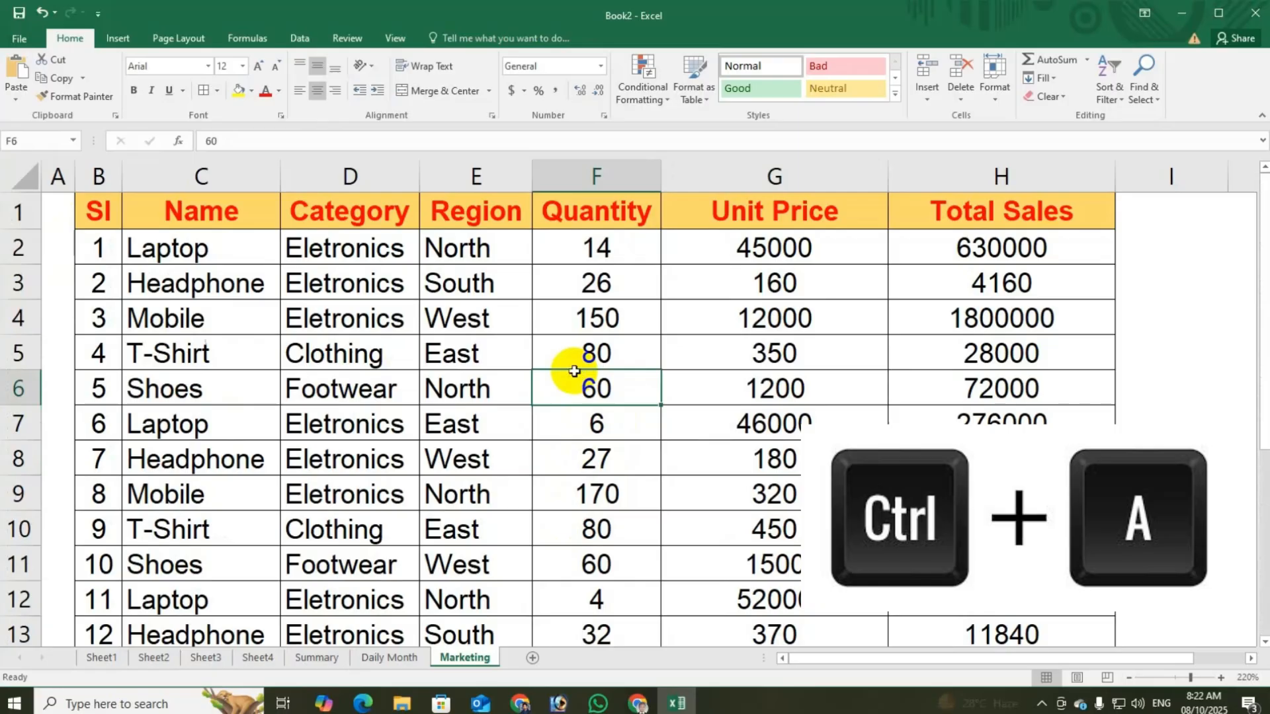
key(ctrl+a)
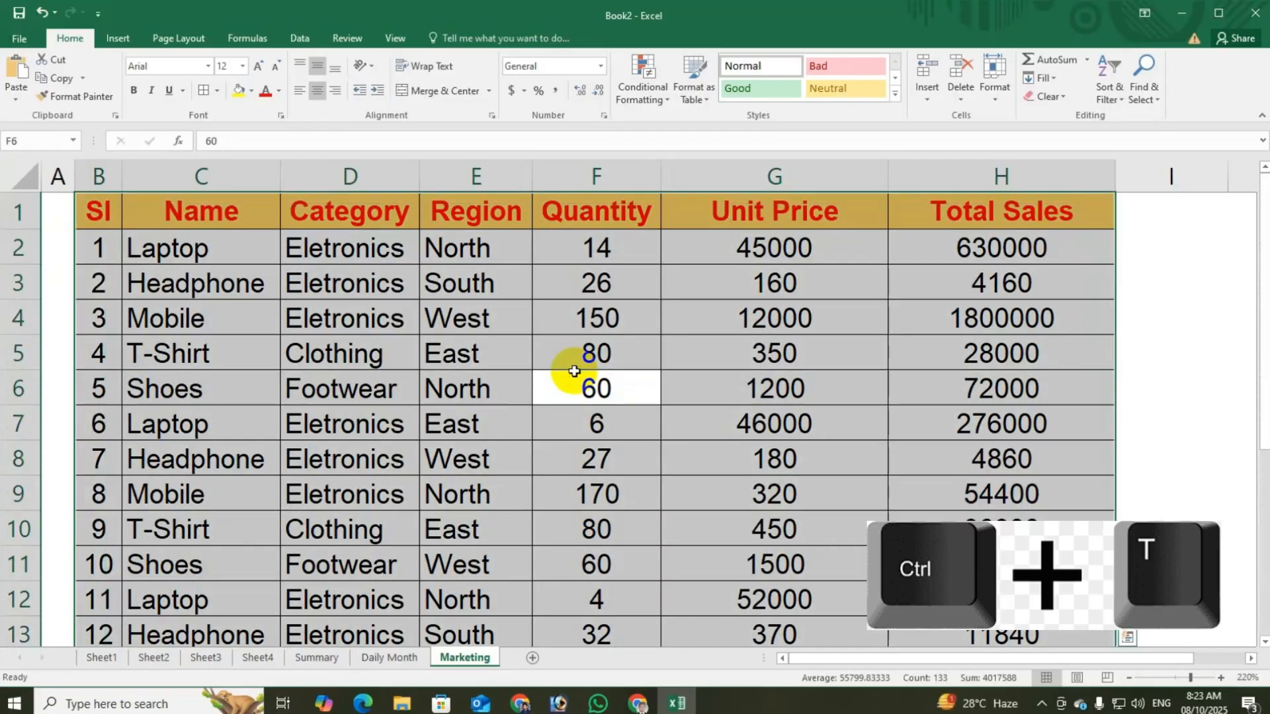
key(ctrl+t)
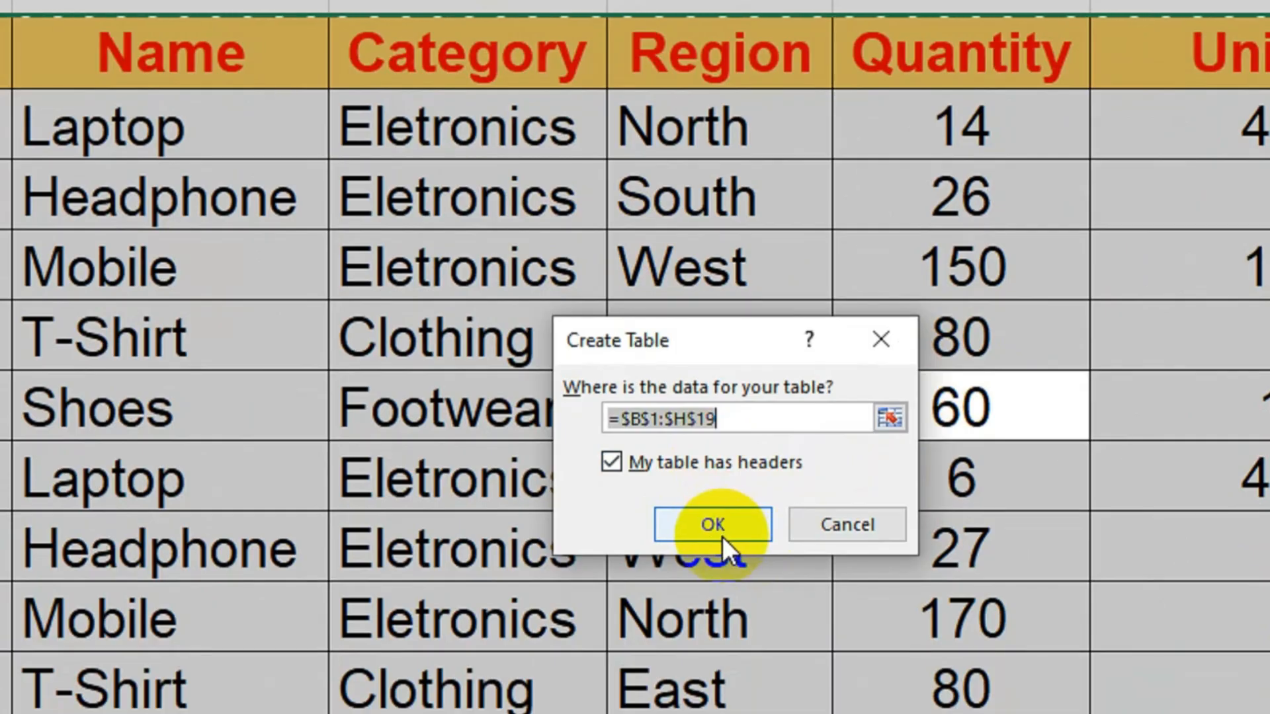
click(720, 533)
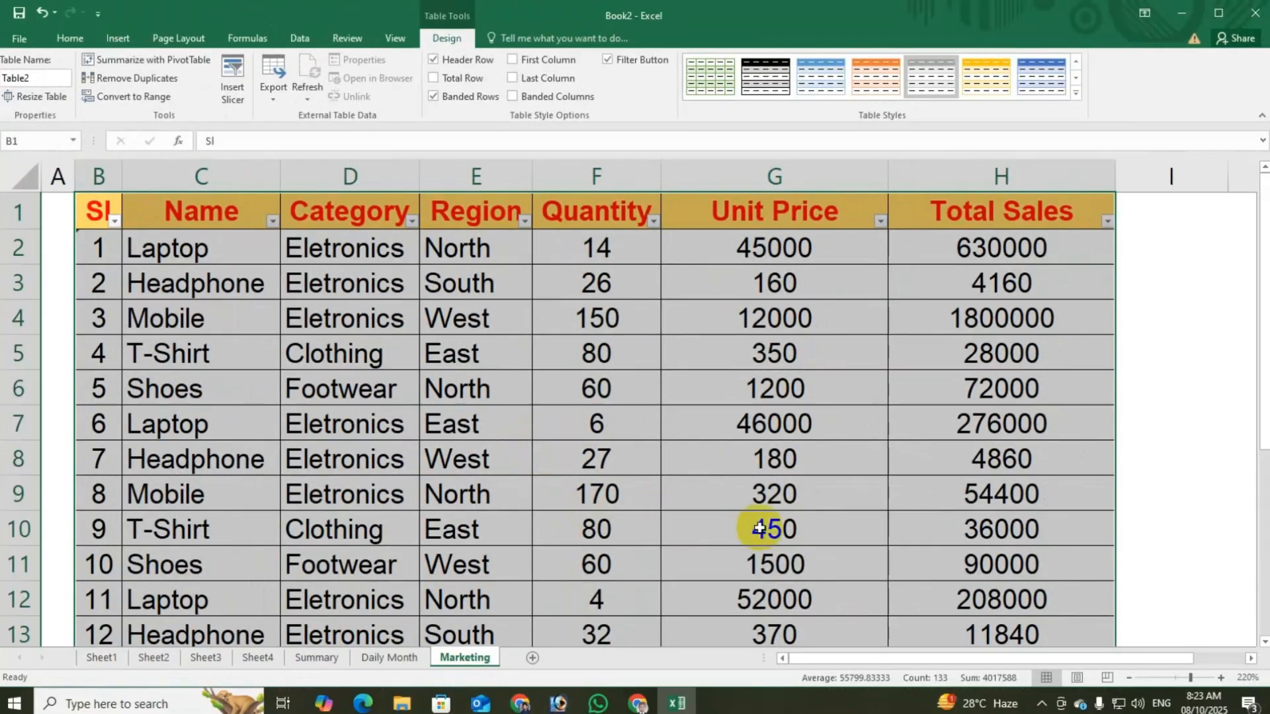
Step: Add a totals row with column sums below the sales table using Quick Analysis
scroll(766, 524, down, 2)
scroll(759, 529, down, 1)
scroll(856, 516, up, 1)
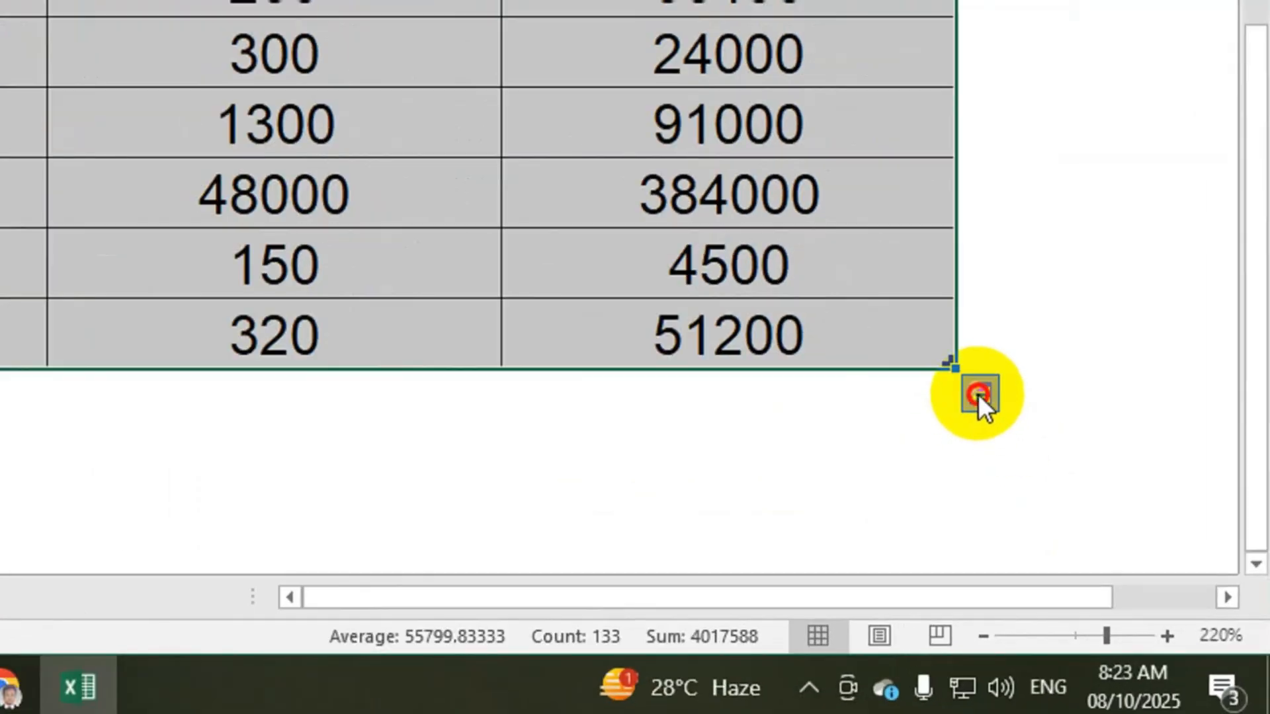
click(978, 394)
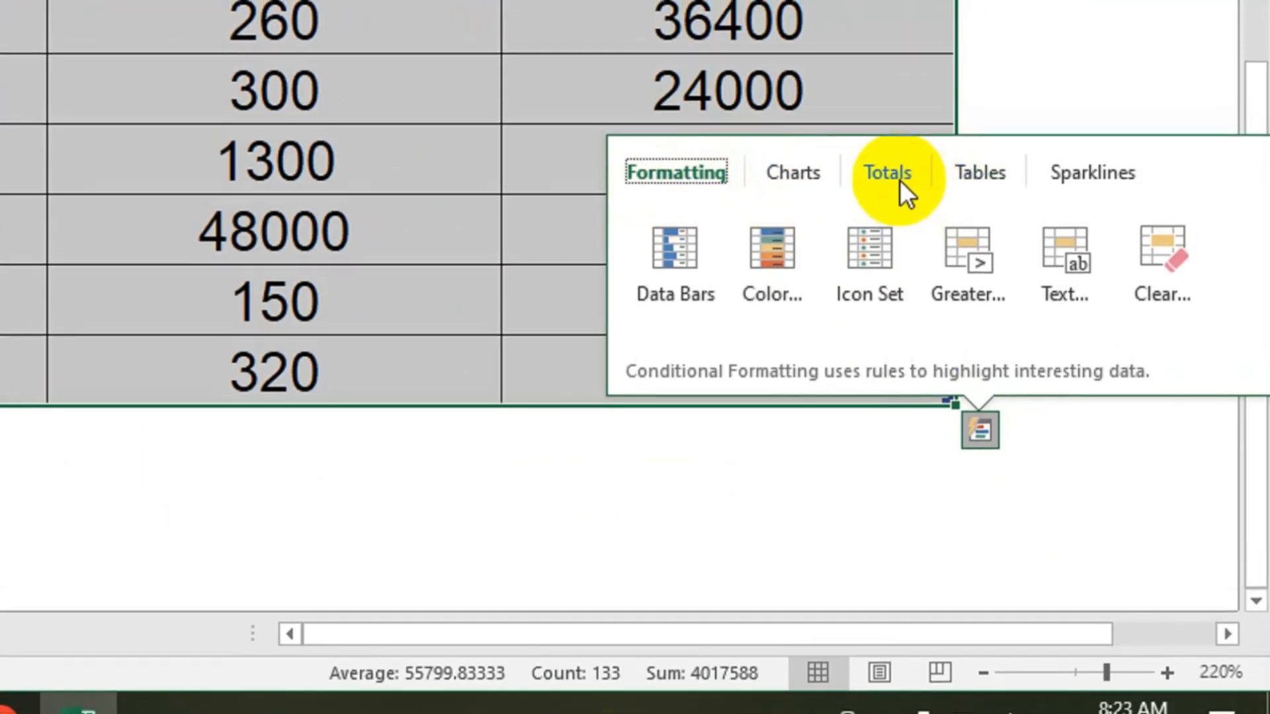
click(900, 180)
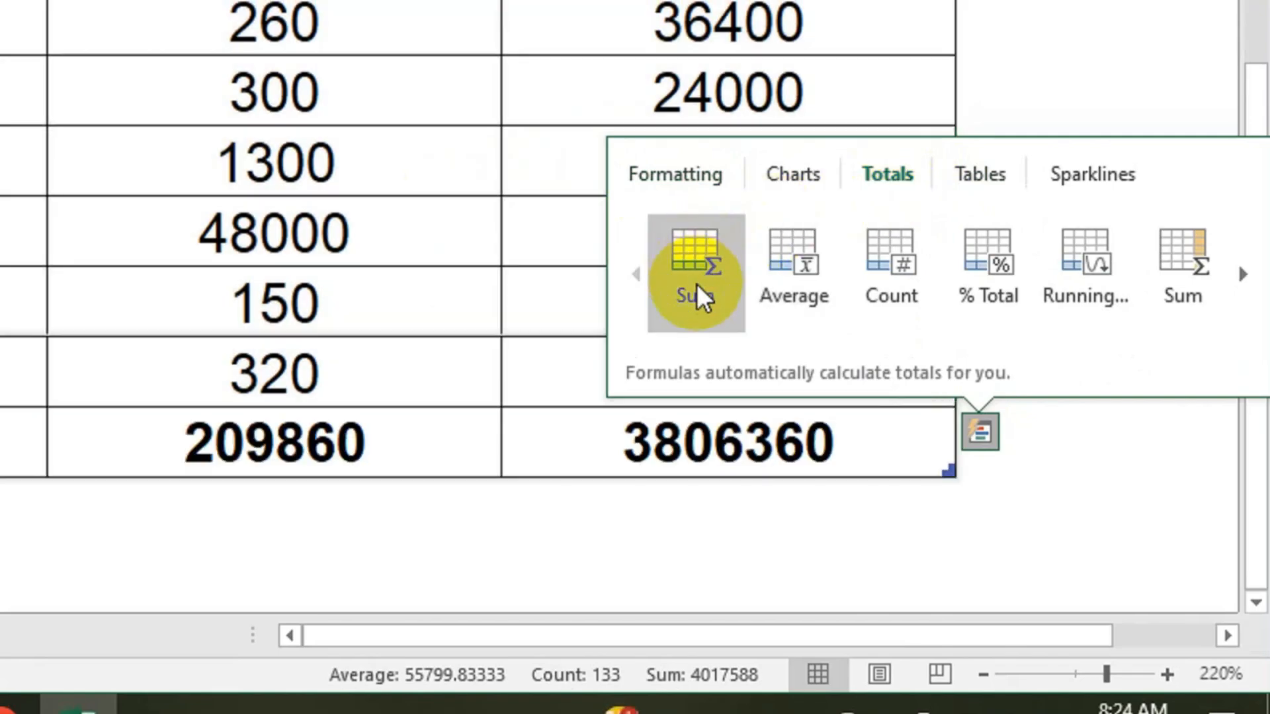
click(696, 284)
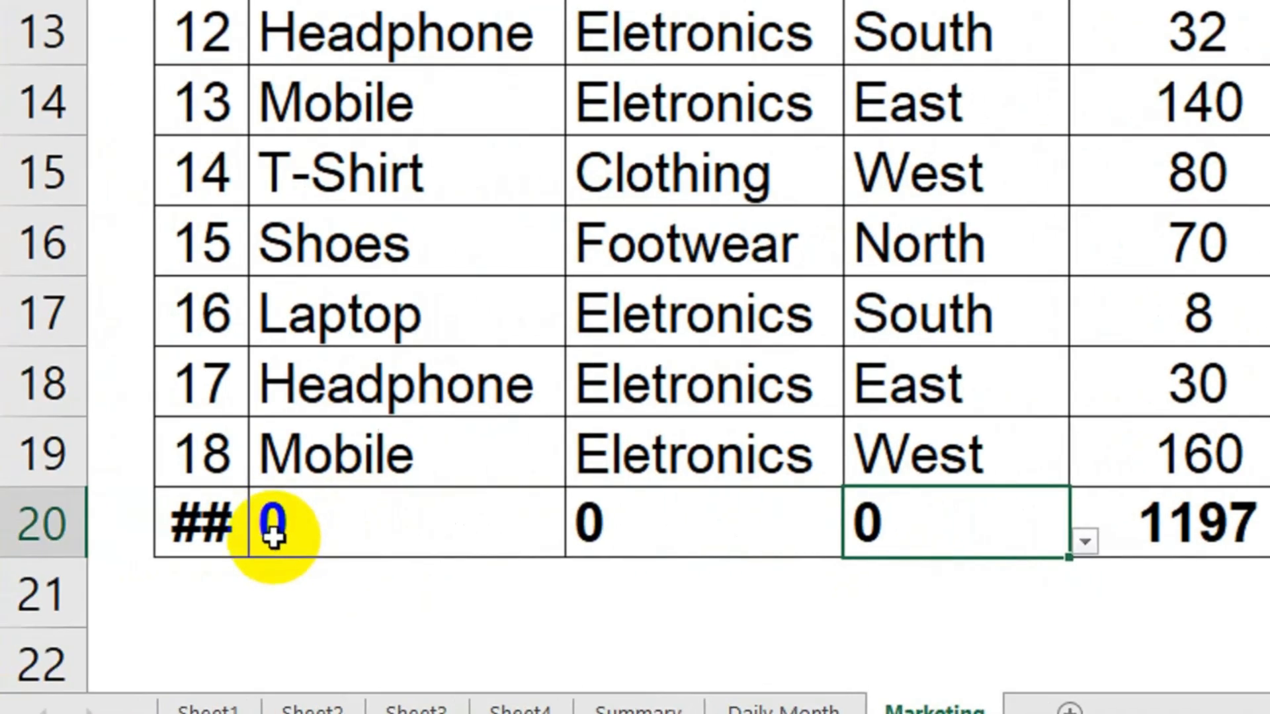
Step: Clear the unneeded totals under the Sl, Name, Category and Region columns in row 20
click(207, 524)
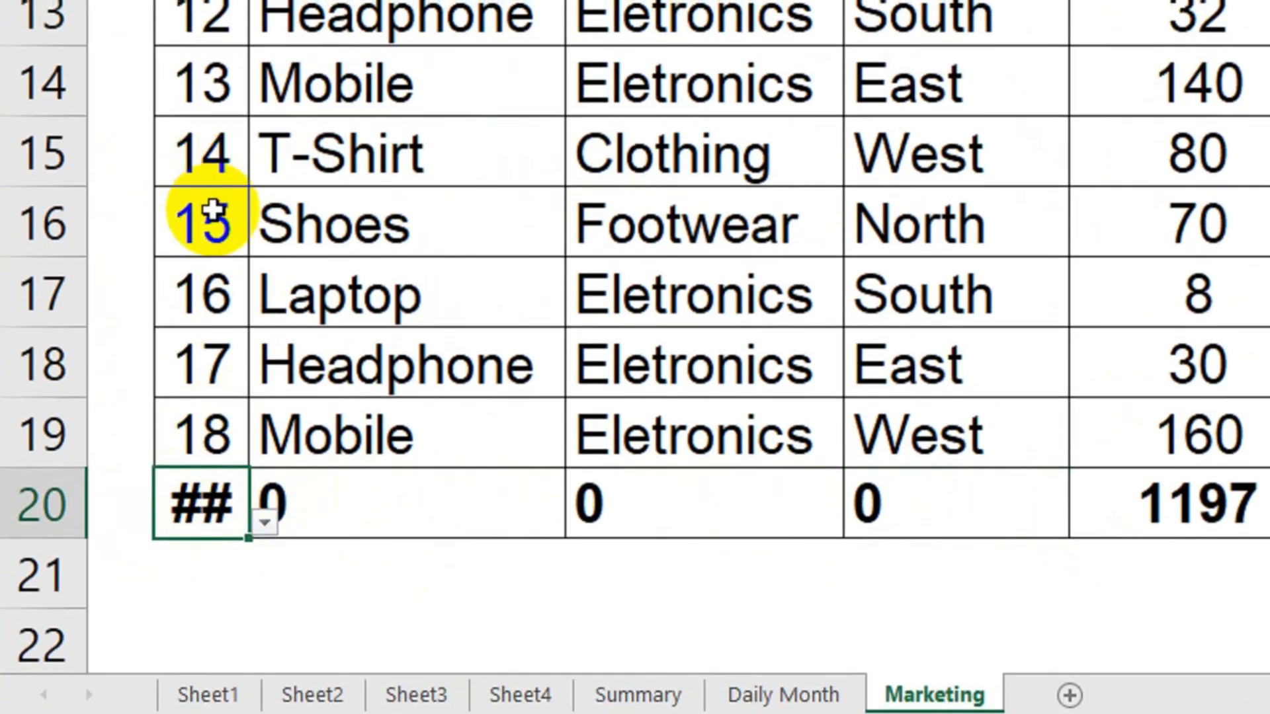
key(Delete)
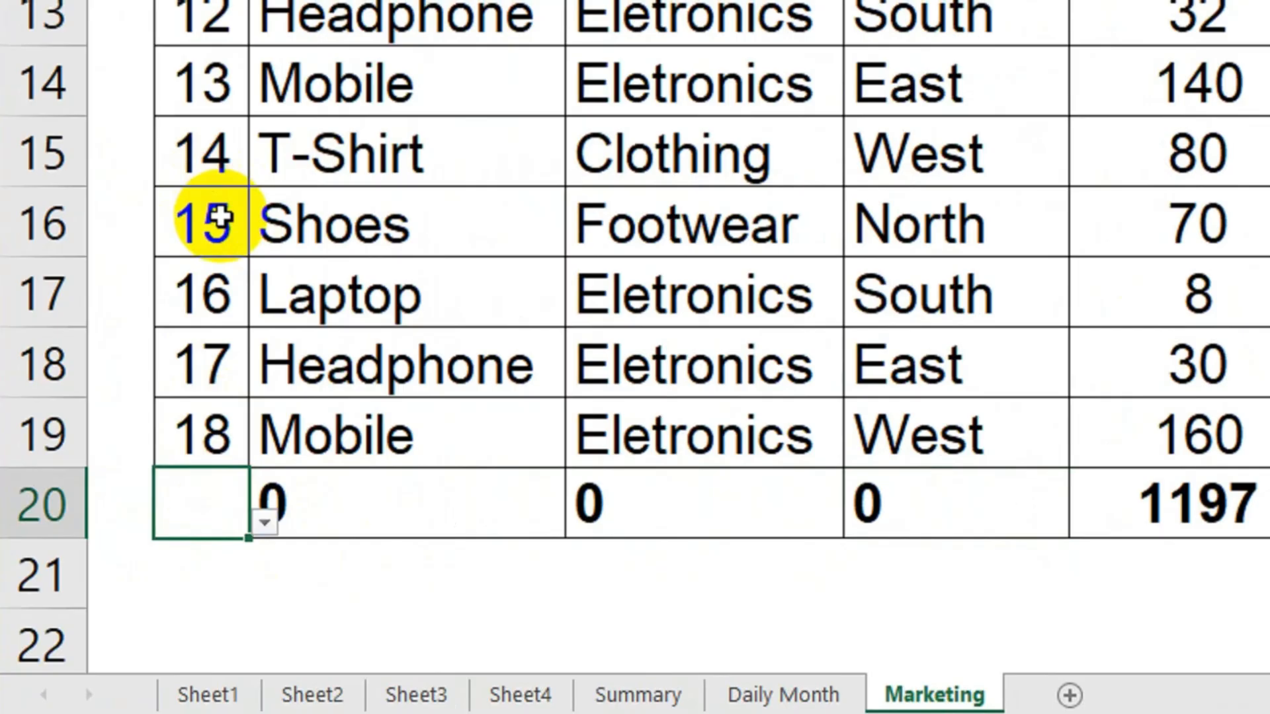
click(437, 515)
mouse_move(437, 516)
mouse_down()
mouse_move(692, 513)
mouse_move(878, 540)
mouse_move(950, 499)
mouse_up()
key(Delete)
Step: Try Average and Count in turn as the summary function of the Total Sales total in row 20
click(993, 494)
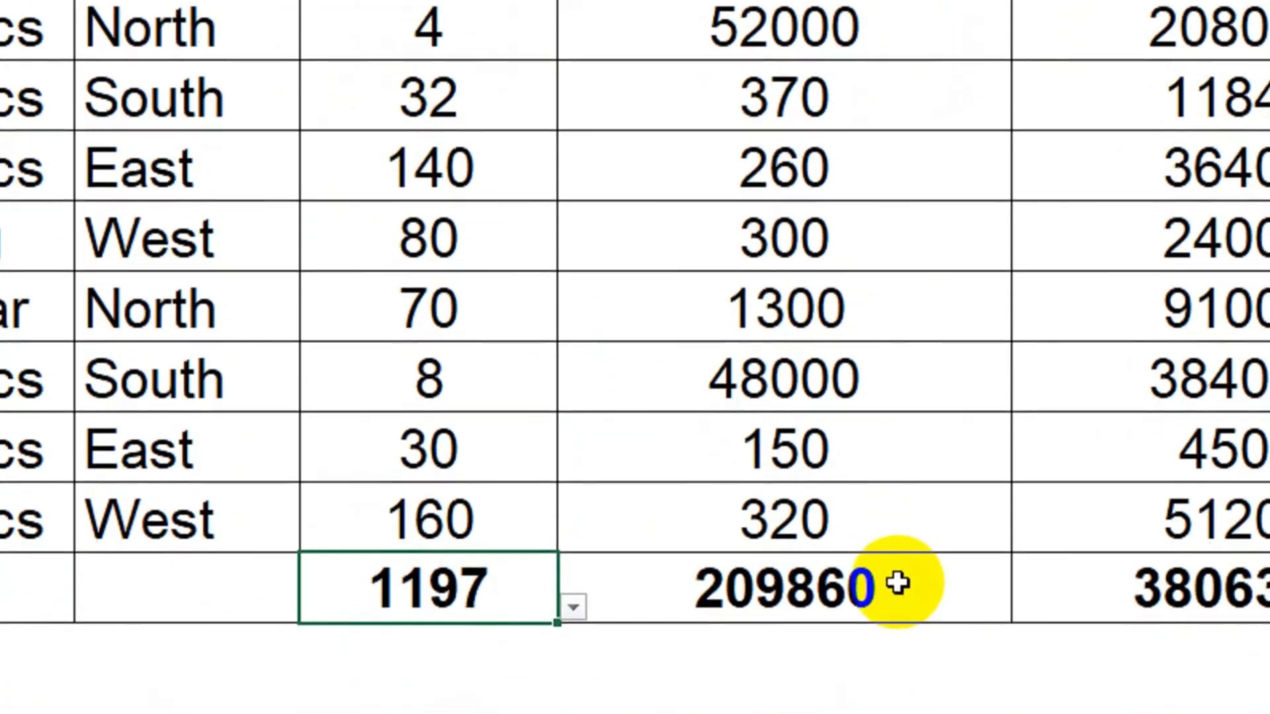
click(898, 583)
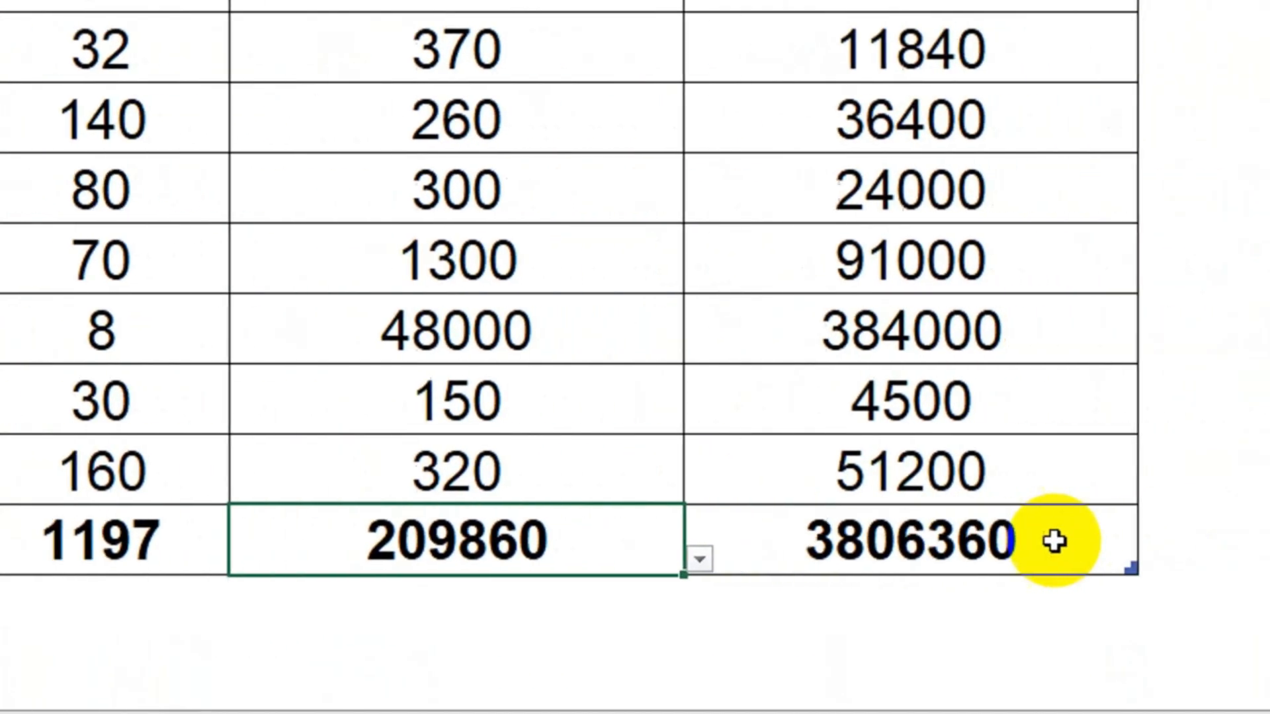
click(940, 539)
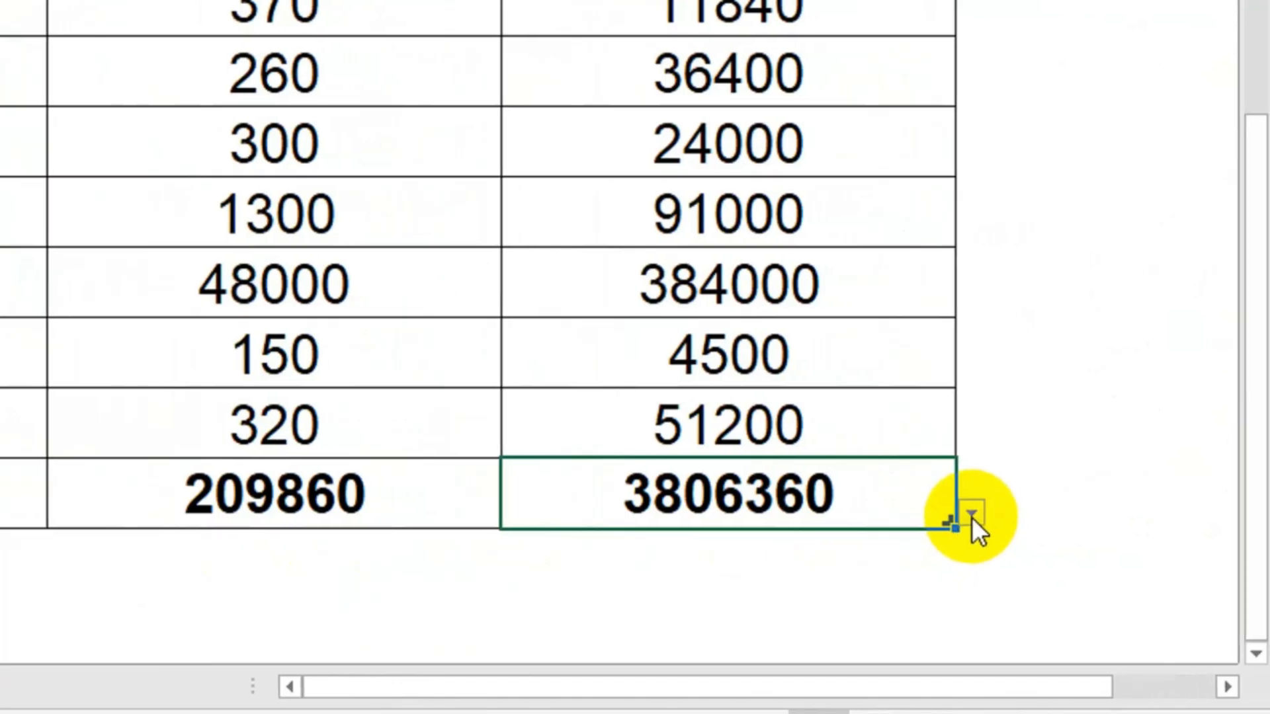
click(971, 516)
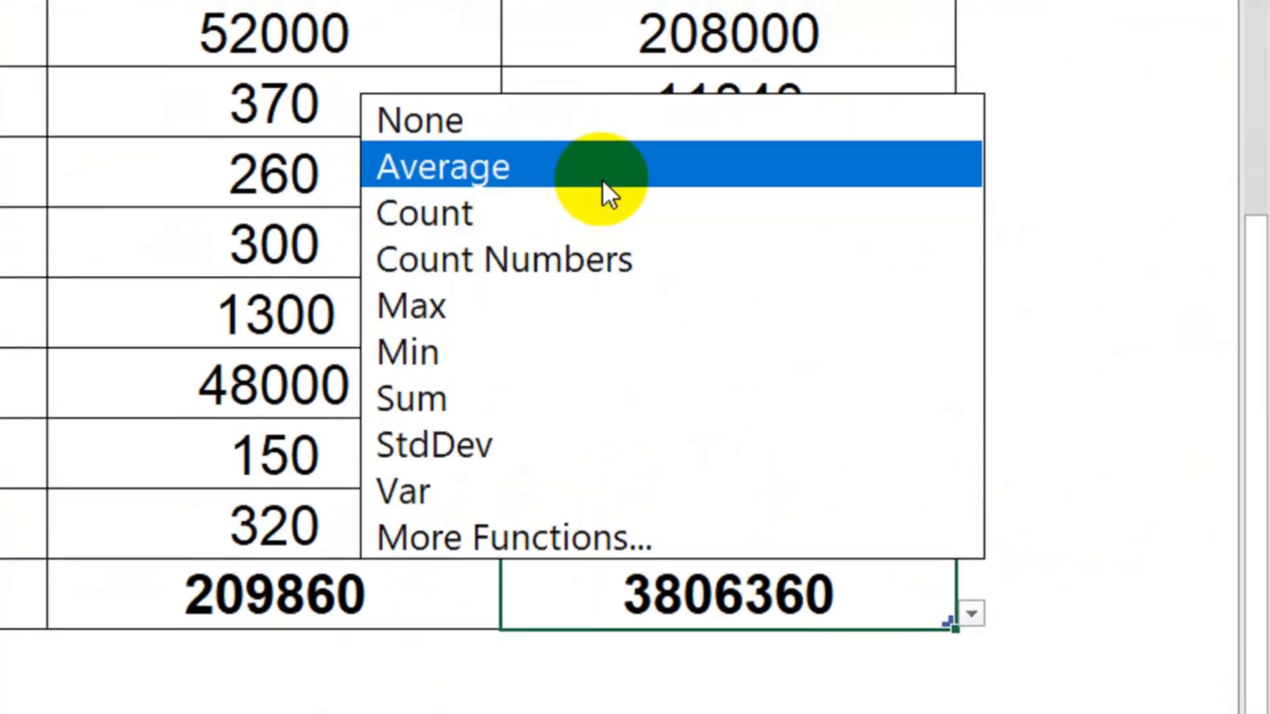
click(602, 180)
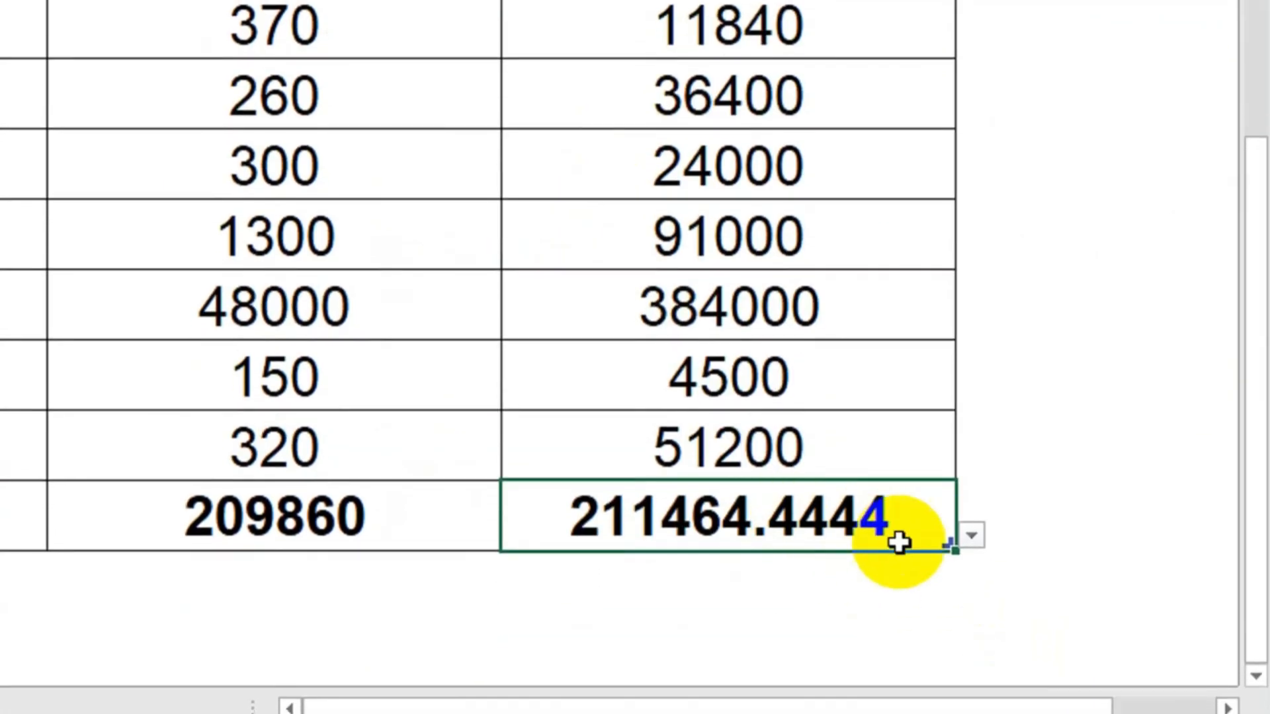
click(972, 527)
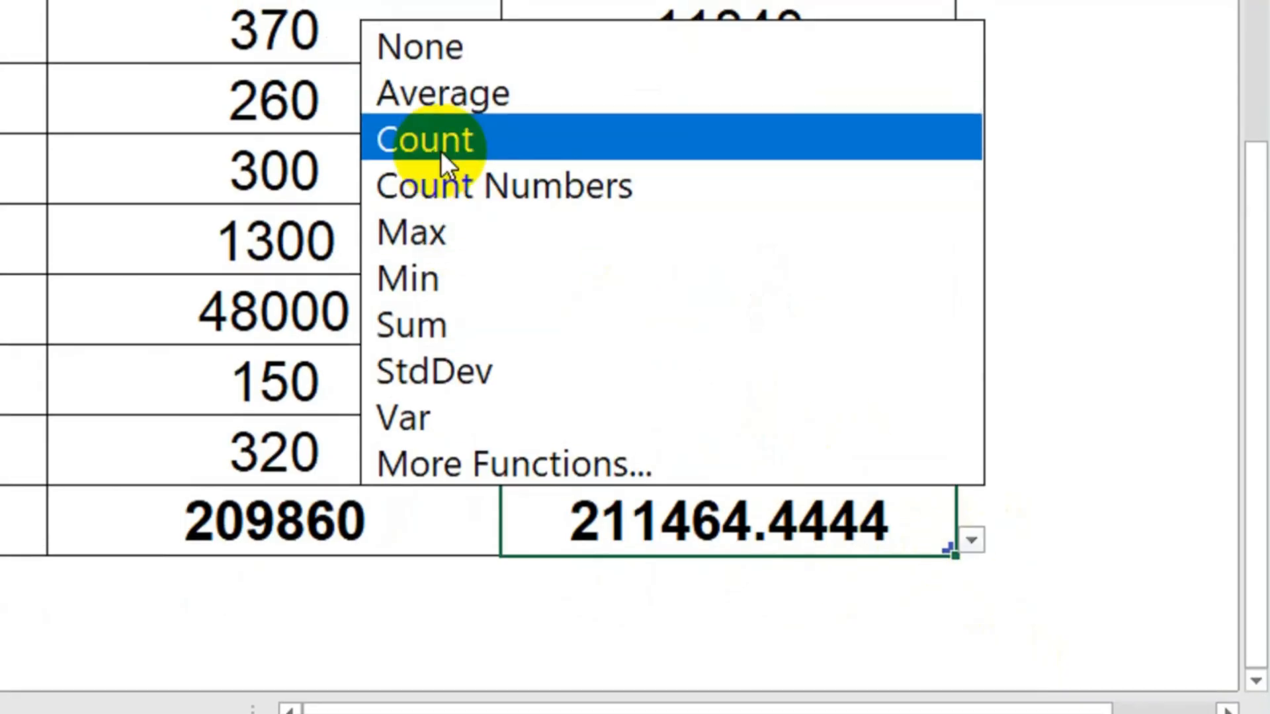
click(441, 180)
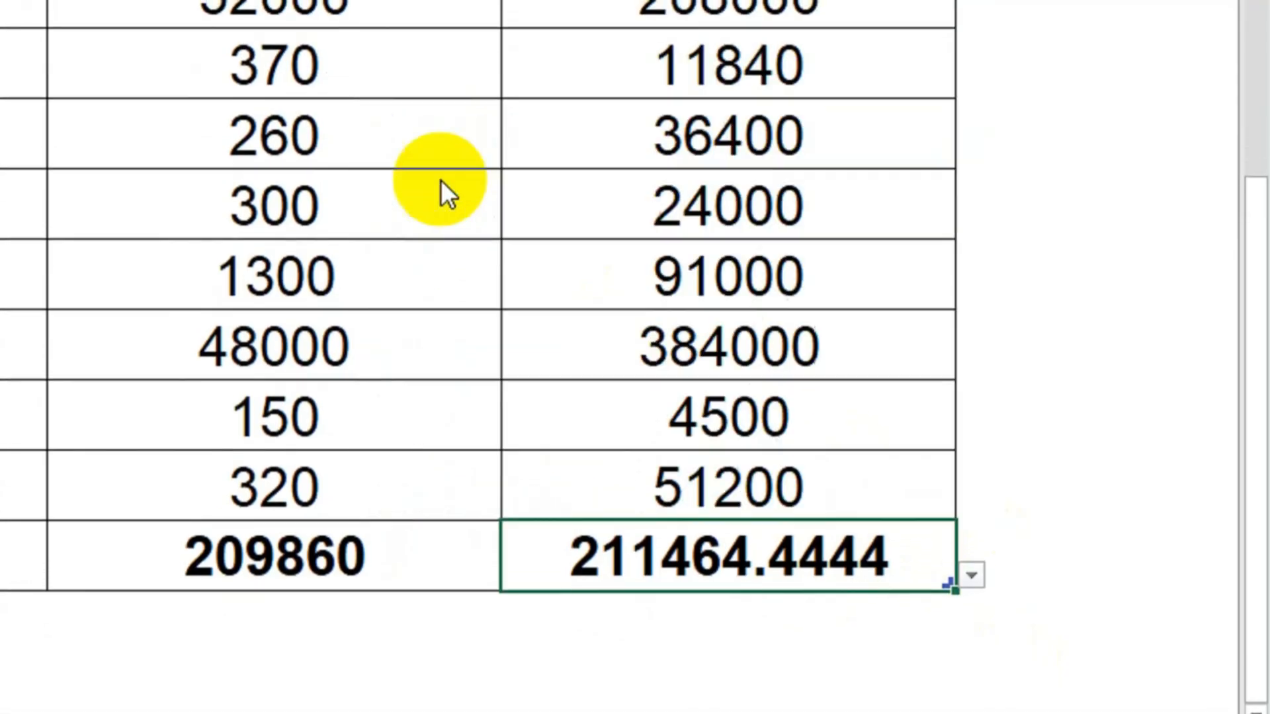
Step: Try Max as the summary function of the Total Sales total and return it to Sum
click(972, 574)
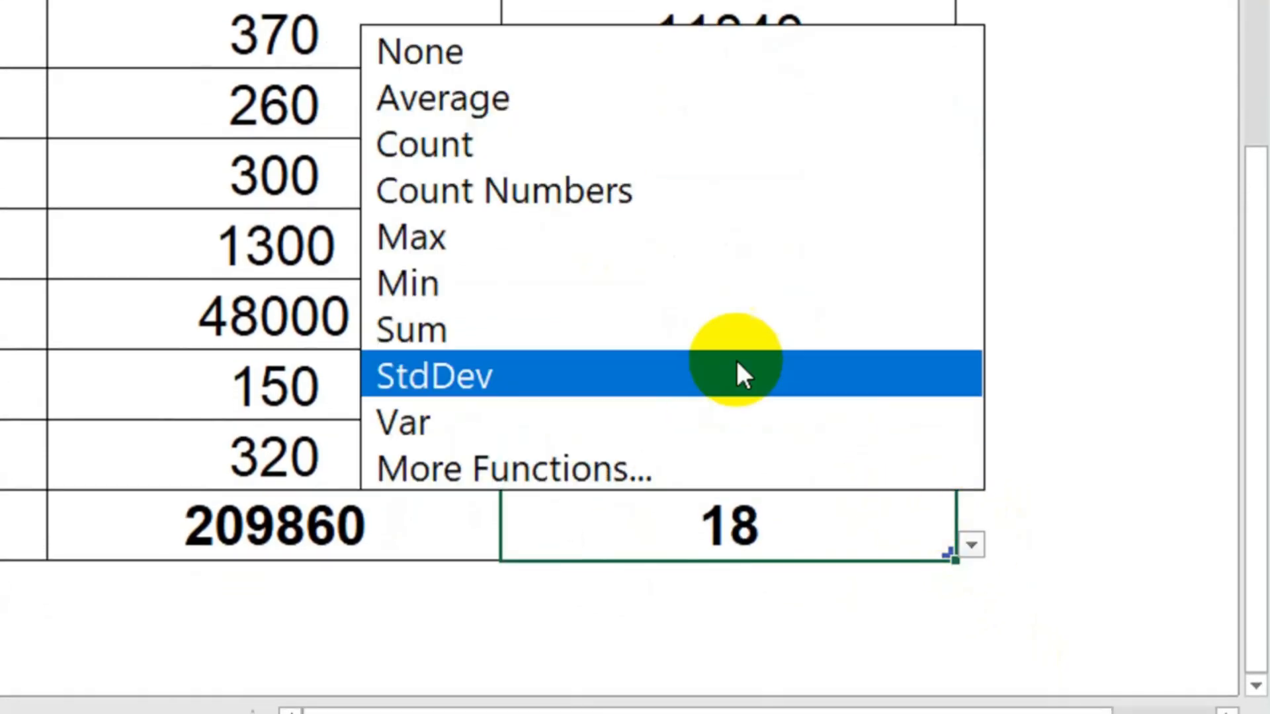
click(590, 235)
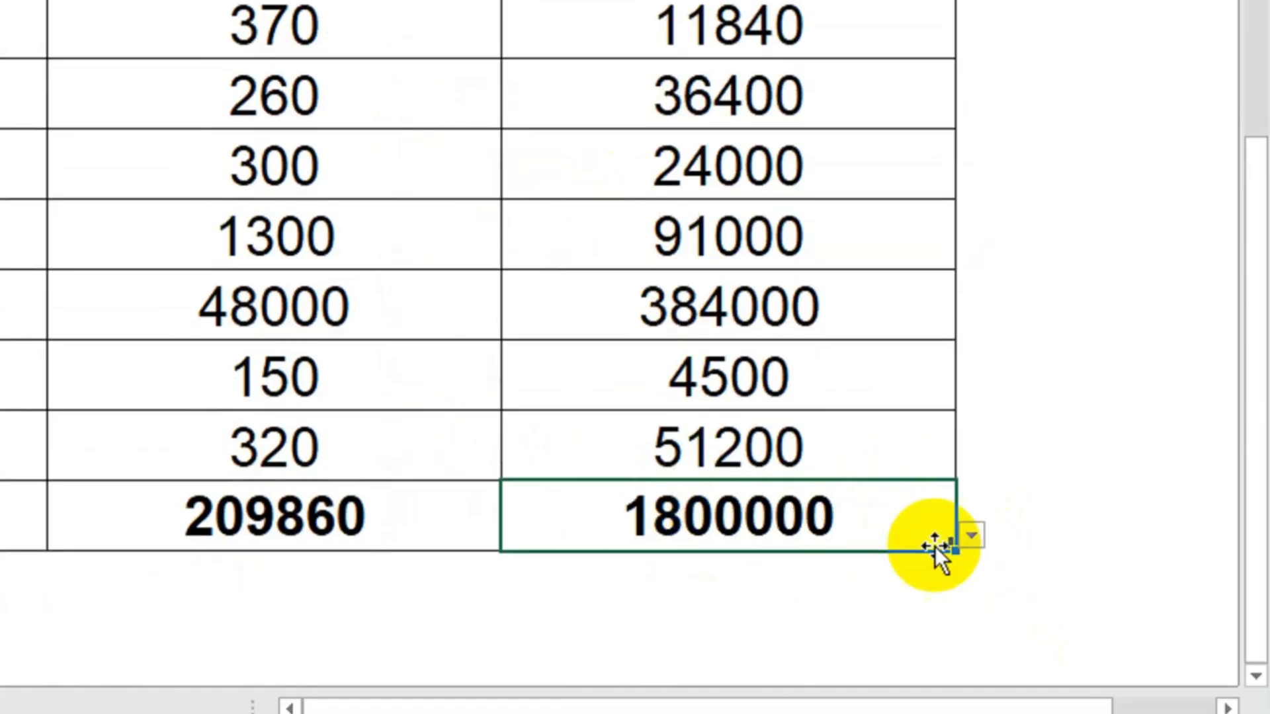
click(972, 536)
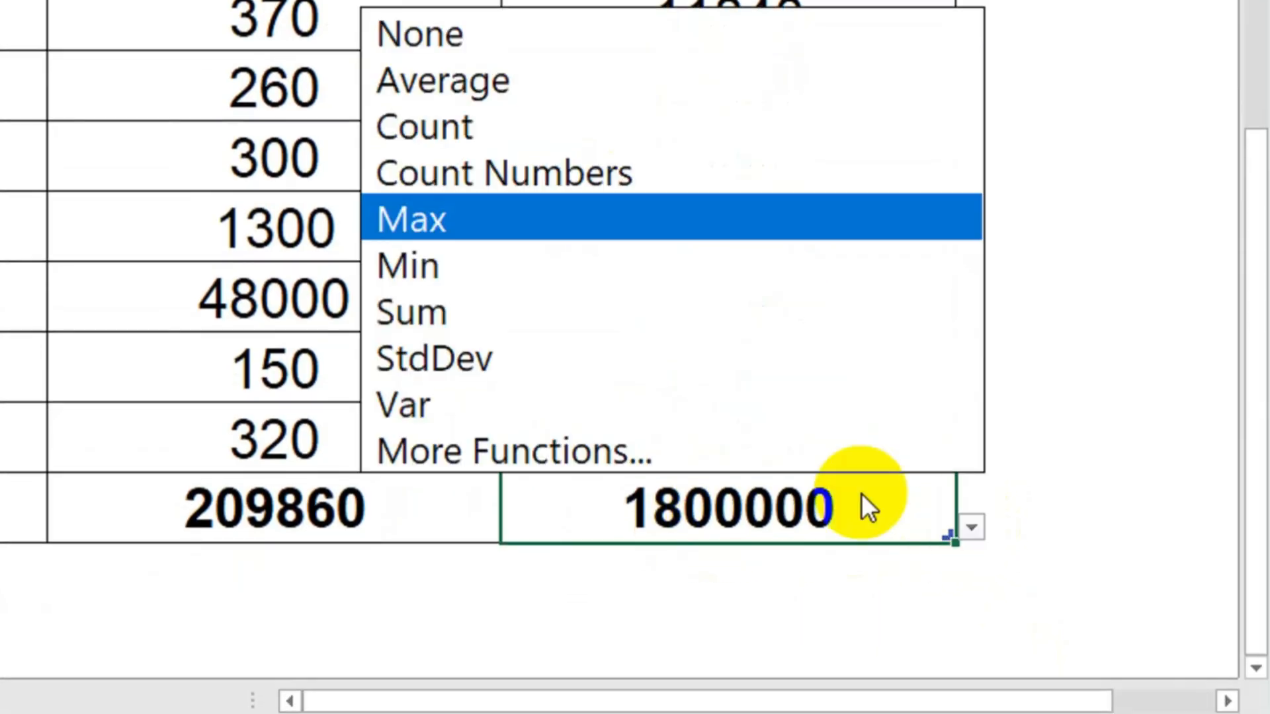
click(489, 329)
Step: Try the Var function on the Total Sales total and restore Sum
click(972, 528)
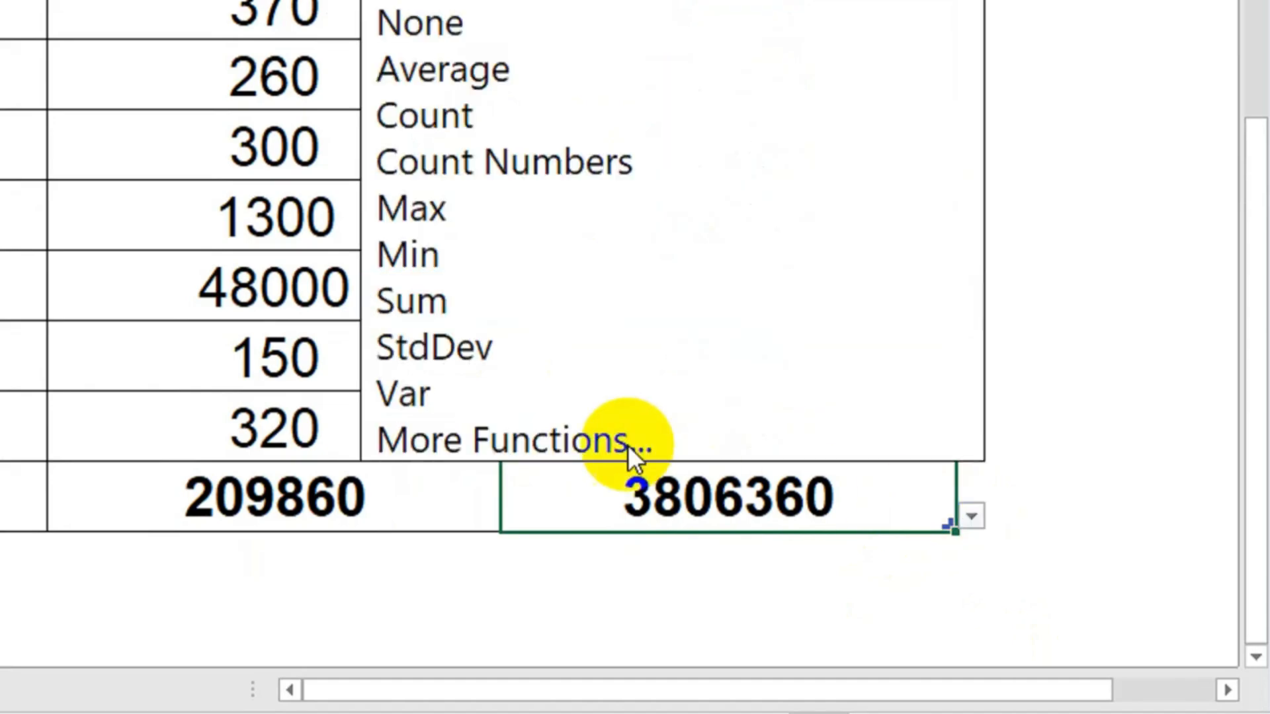
click(471, 396)
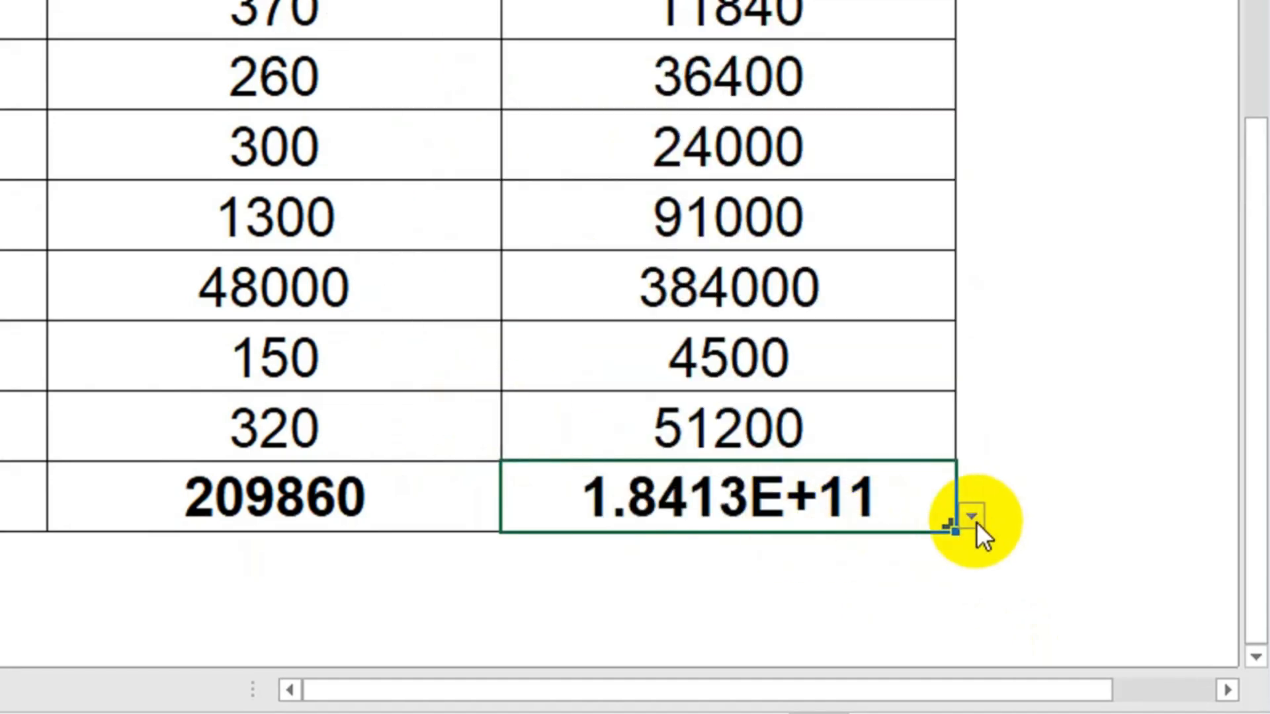
click(971, 520)
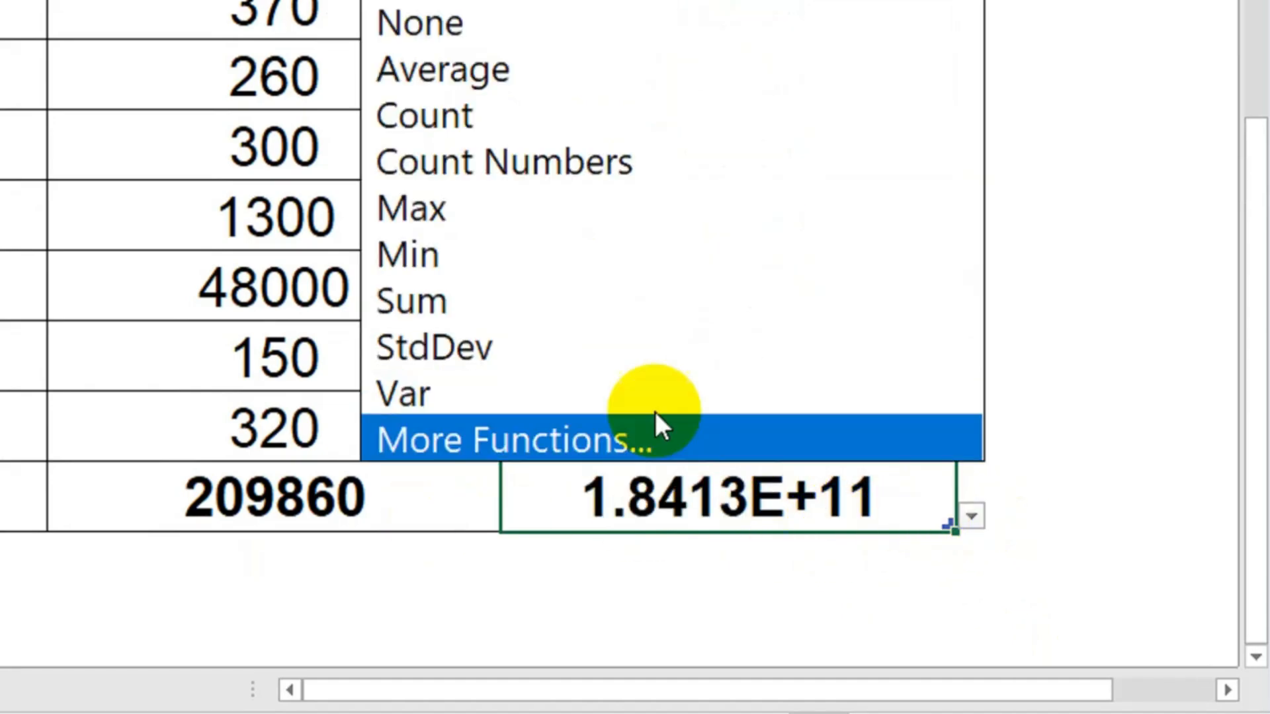
click(439, 303)
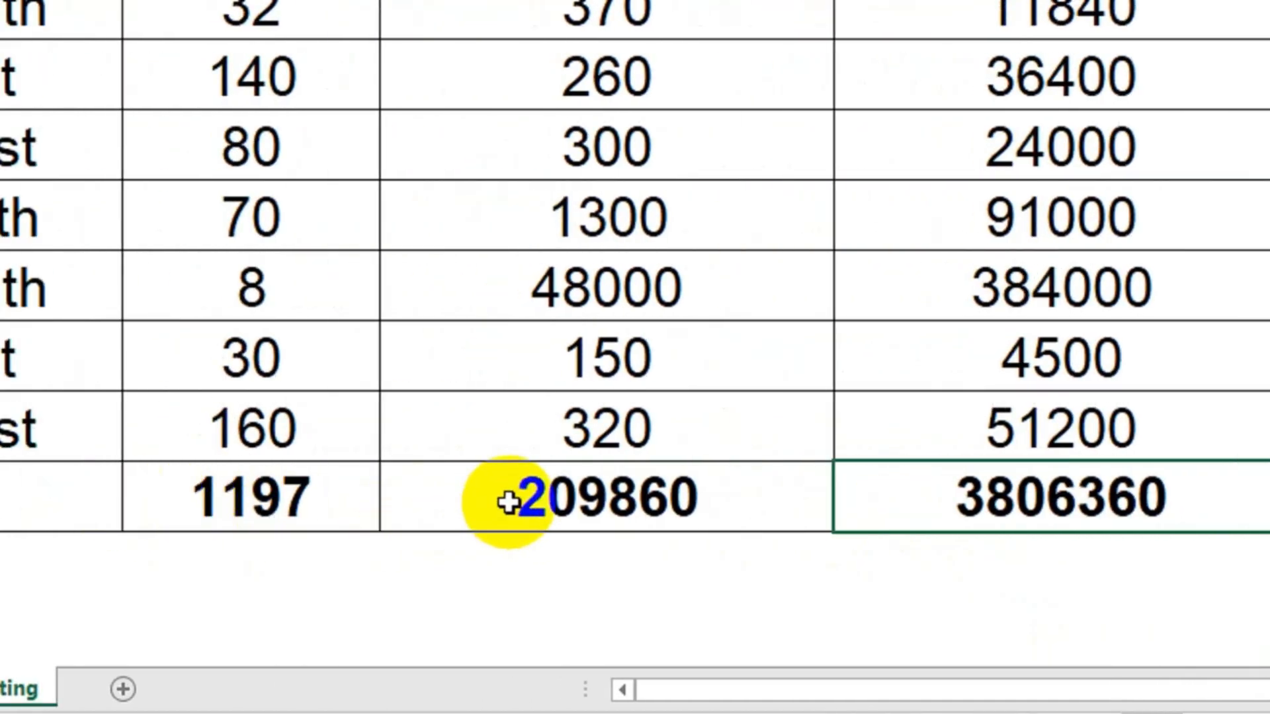
click(508, 503)
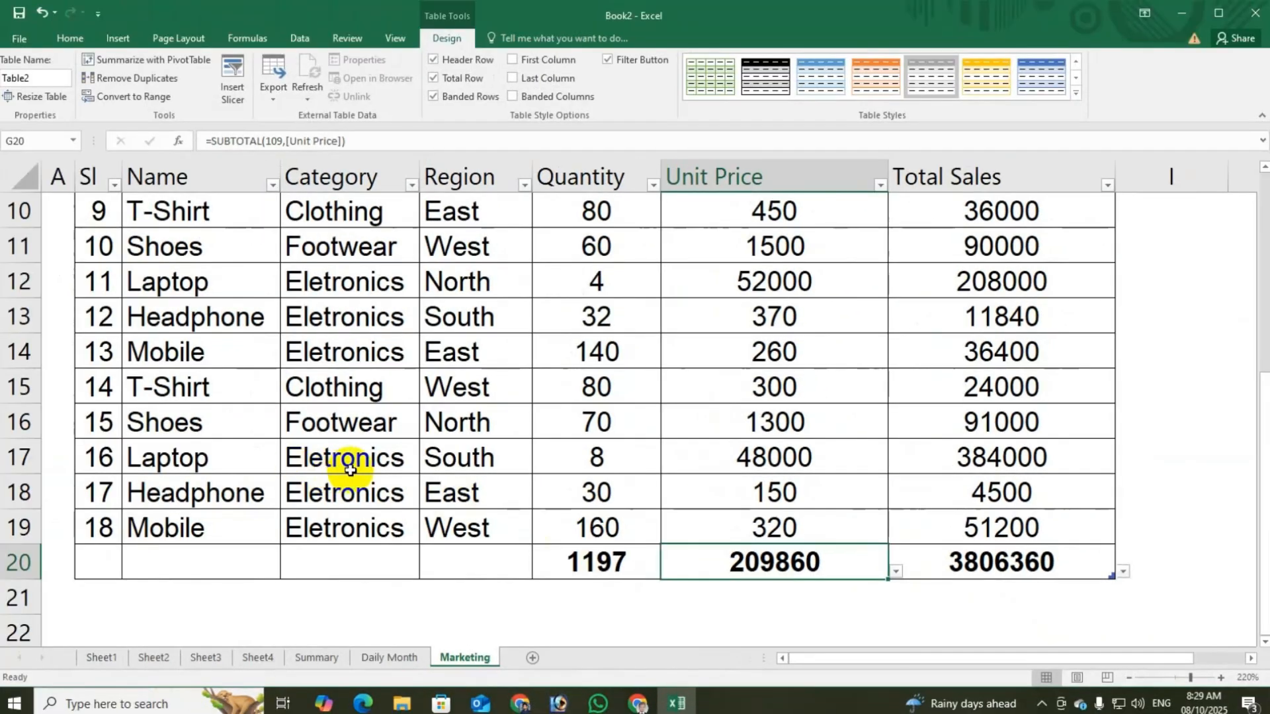
scroll(311, 463, up, 3)
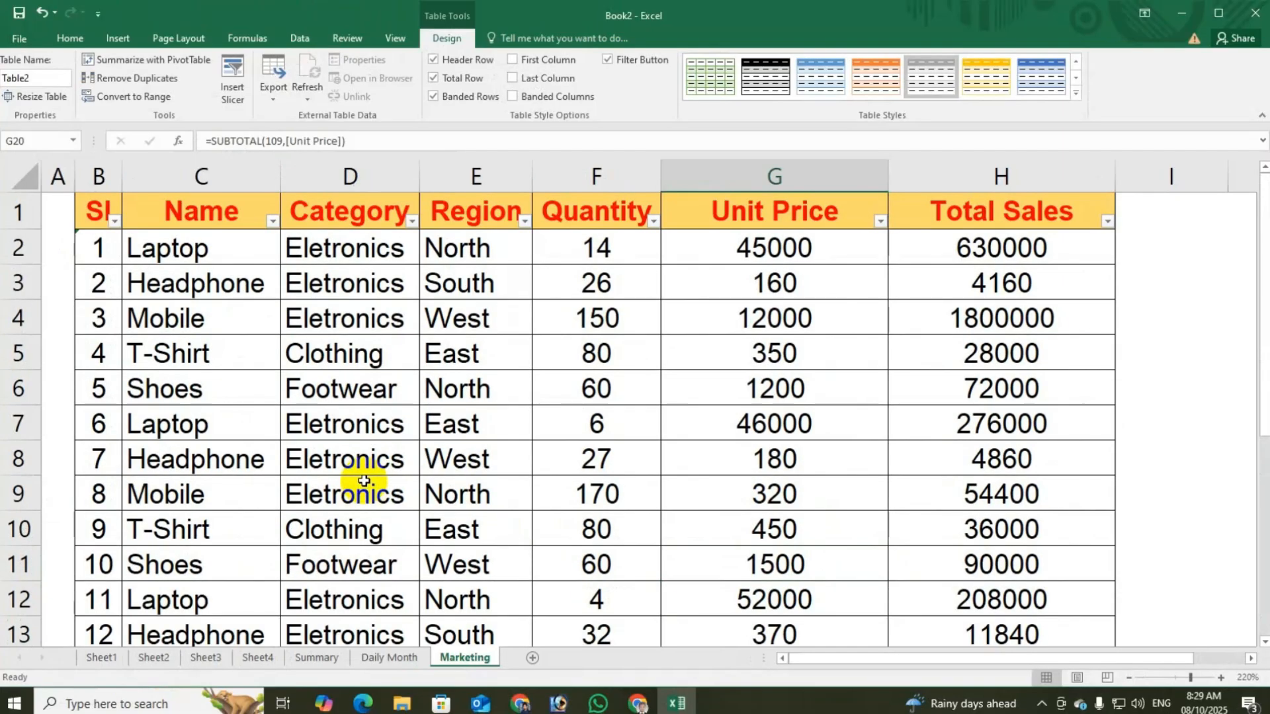